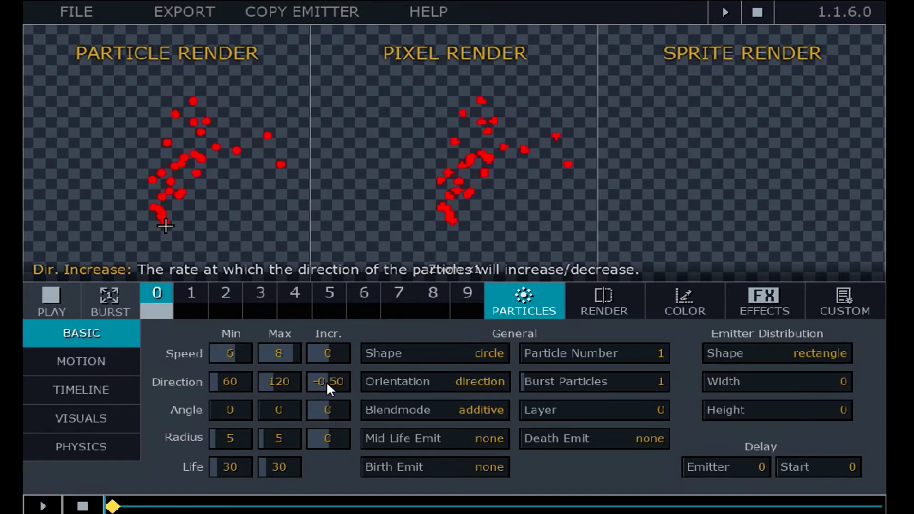
Scroll up through the particle Basic settings panel.
scroll(327, 381, "up", 1)
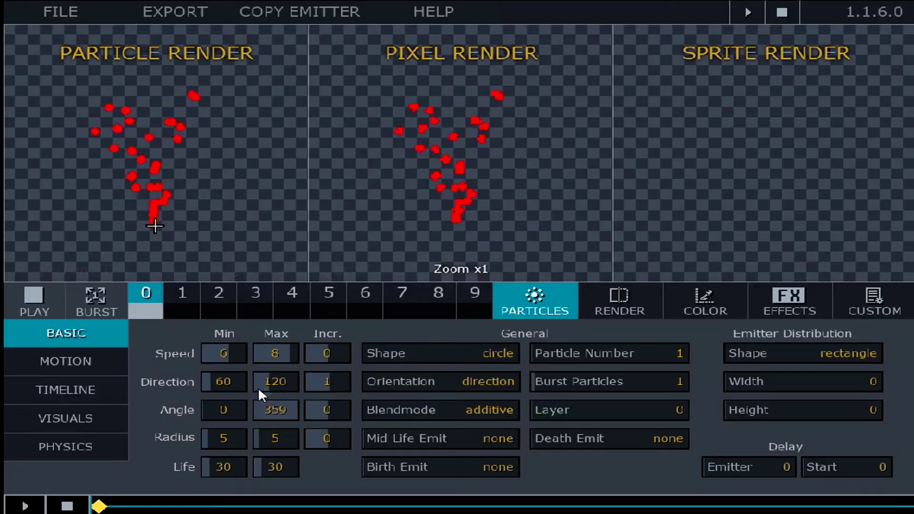
Enter a direction increase of 0 and drag the maximum angle down to 0.
double_click(325, 381)
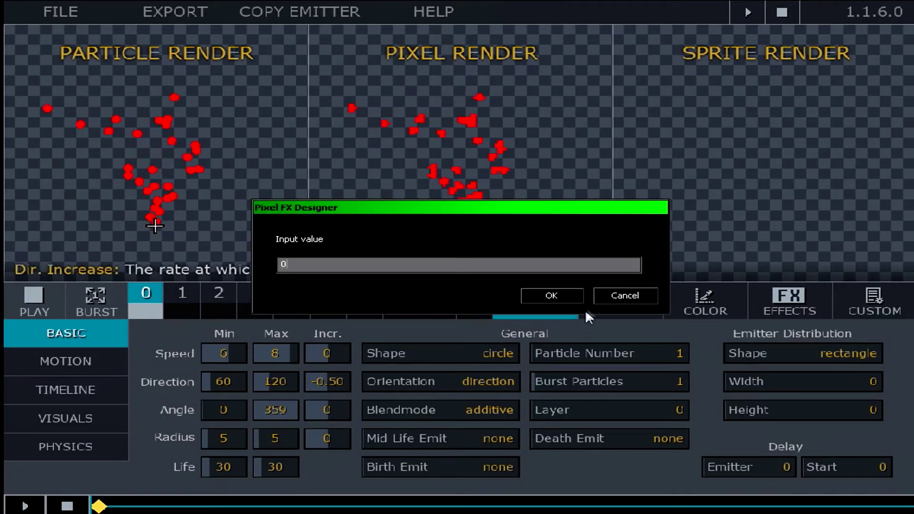
key("Return")
left_click_drag(287, 408, 233, 406)
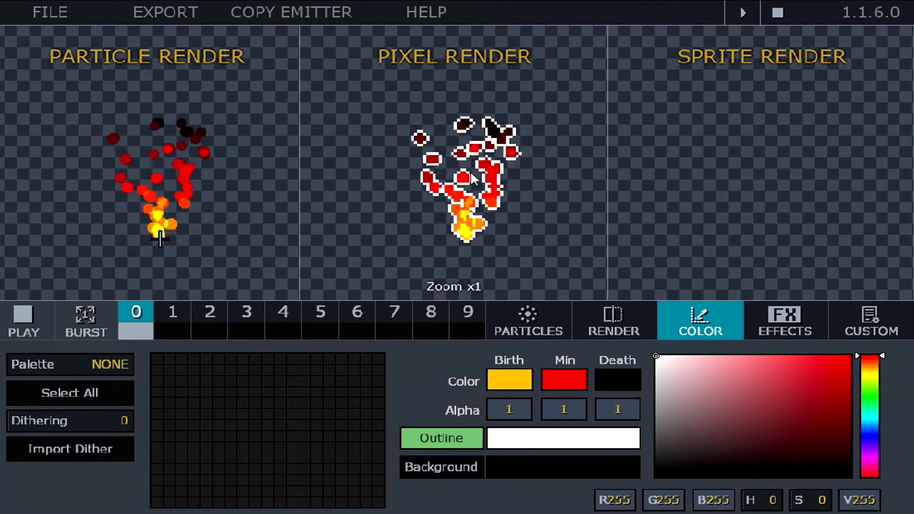
Try red, deep red and white outline colours, settling on a black particle outline.
left_click_drag(730, 445, 852, 356)
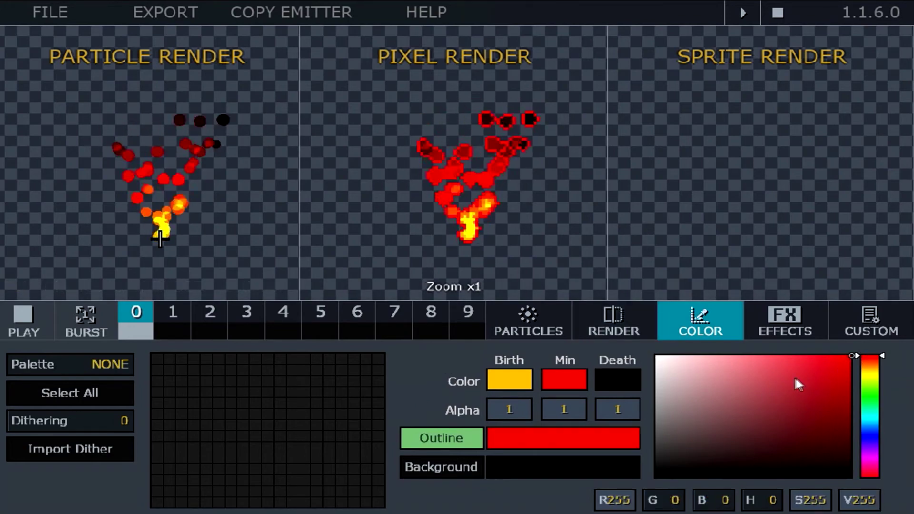
left_click_drag(799, 384, 824, 433)
left_click_drag(750, 431, 656, 356)
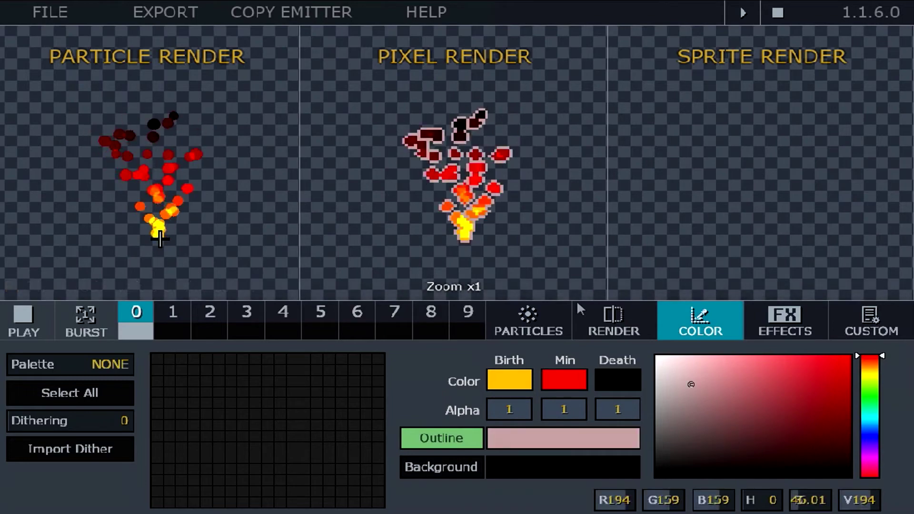
mouse_move(766, 405)
left_mouse_down()
mouse_move(852, 357)
mouse_move(786, 440)
mouse_move(658, 477)
left_mouse_up()
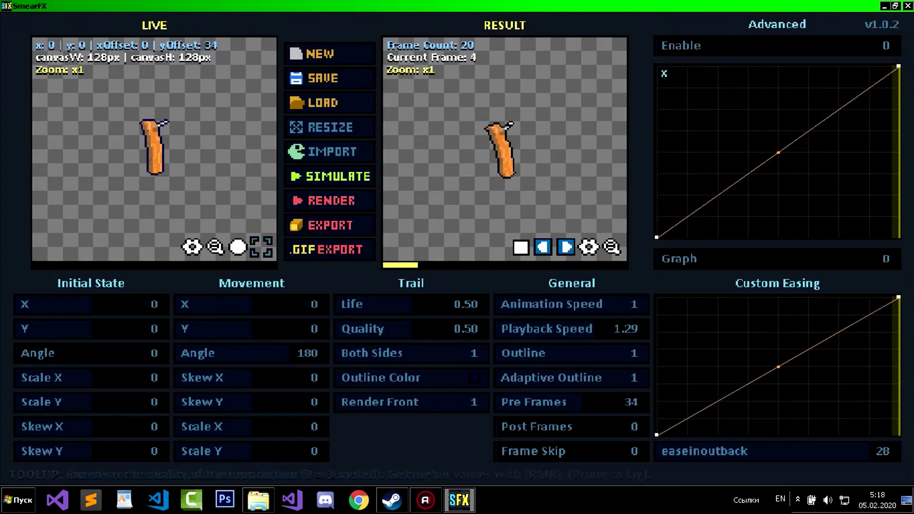
Set pre-frames to 0, turn the sprite outline off, then preview and render the smear.
left_click(571, 403)
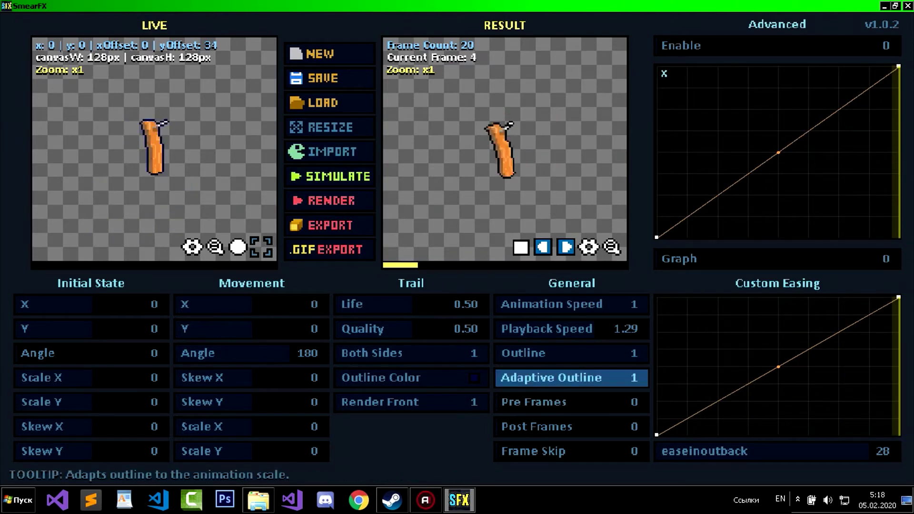
left_click(571, 354)
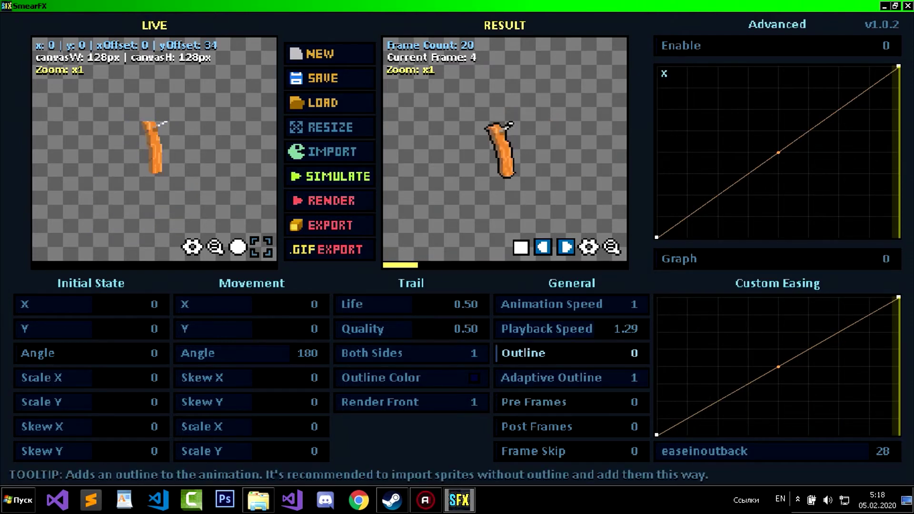
left_click(571, 353)
left_click(571, 354)
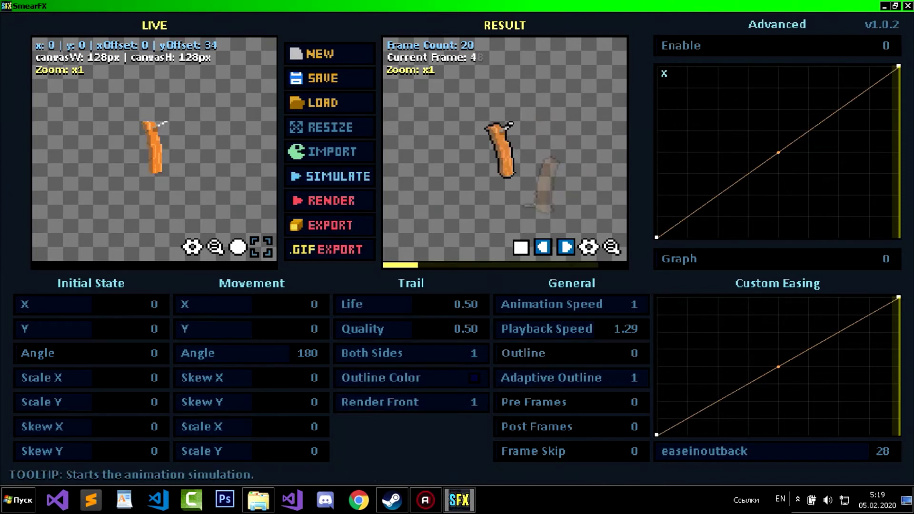
left_click(329, 176)
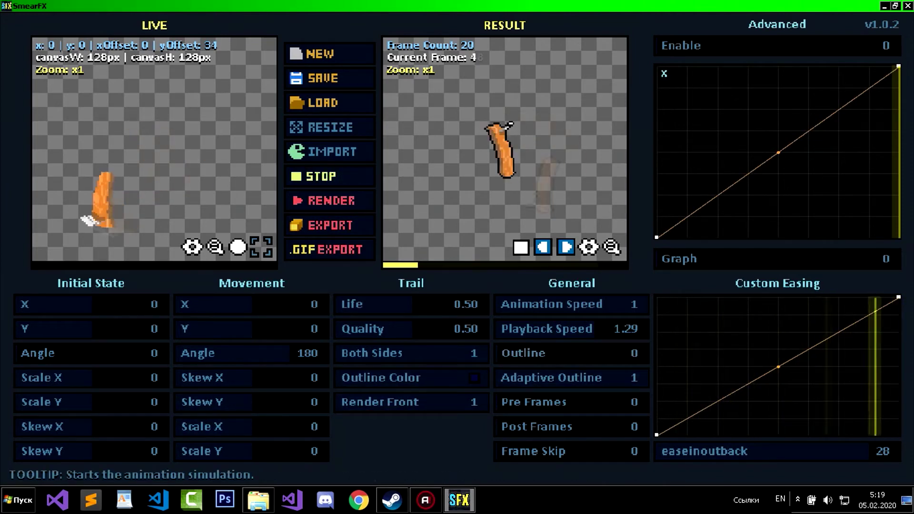
left_click(330, 176)
left_click(330, 201)
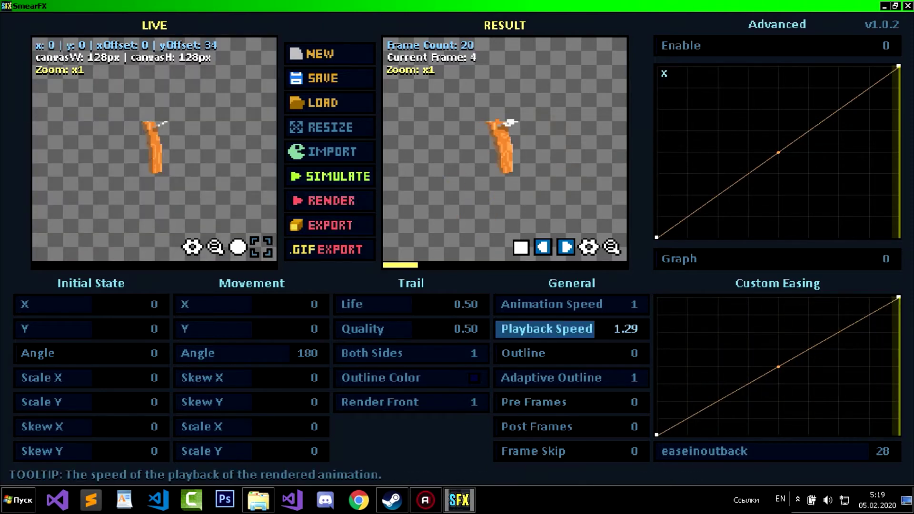
Lower playback speed to 1.09, then 0.66, re-rendering the smear after each change.
left_click_drag(587, 328, 580, 328)
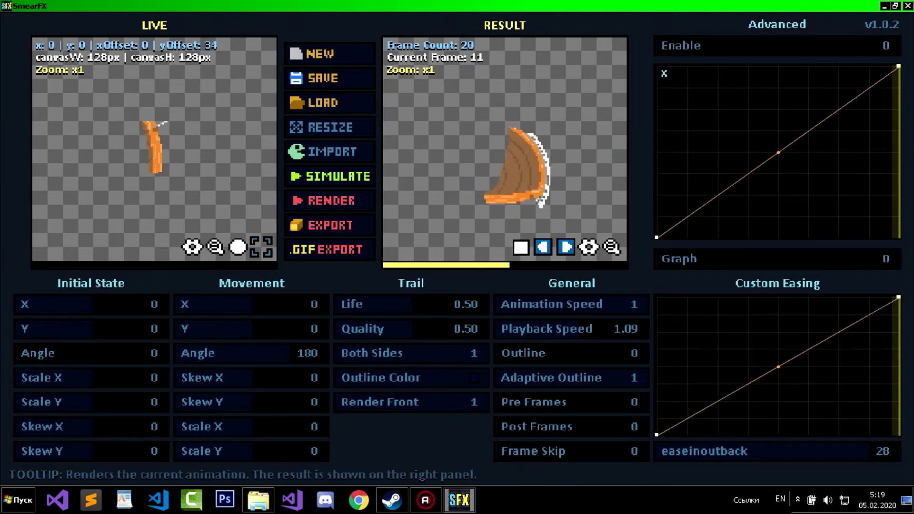
left_click(330, 177)
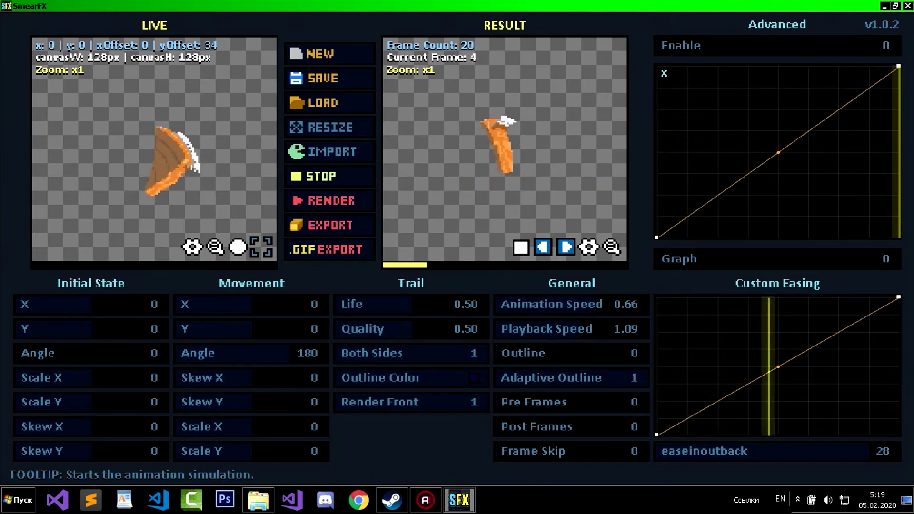
left_click(330, 201)
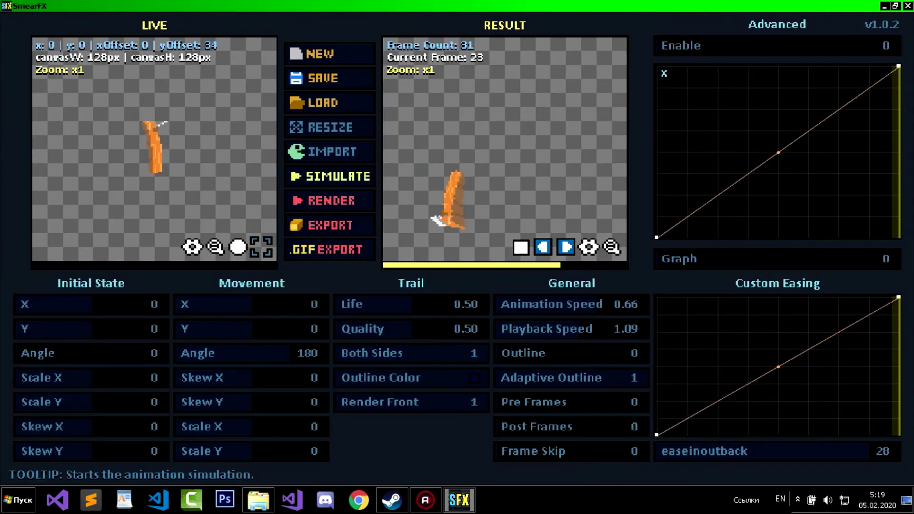
left_click_drag(569, 329, 548, 328)
left_click(330, 201)
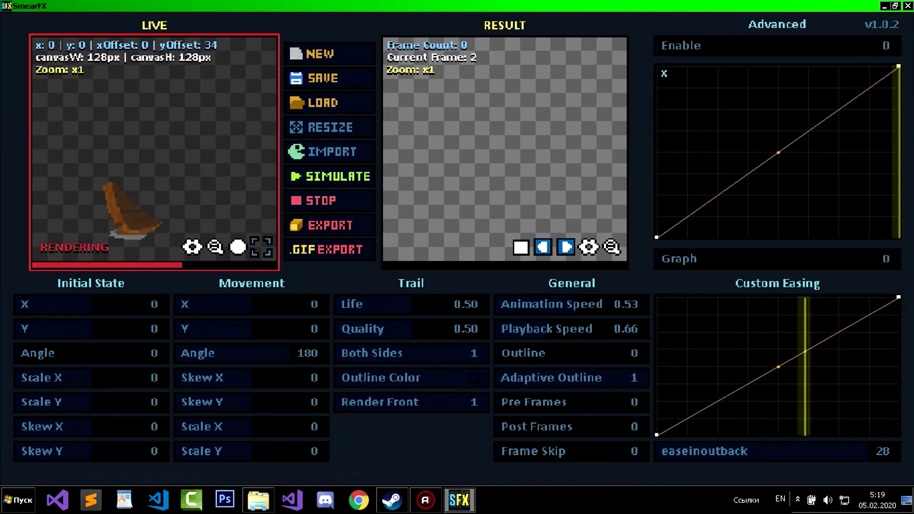
Try another easing curve, then switch to easeinbounce and preview the swing with it.
left_click(337, 176)
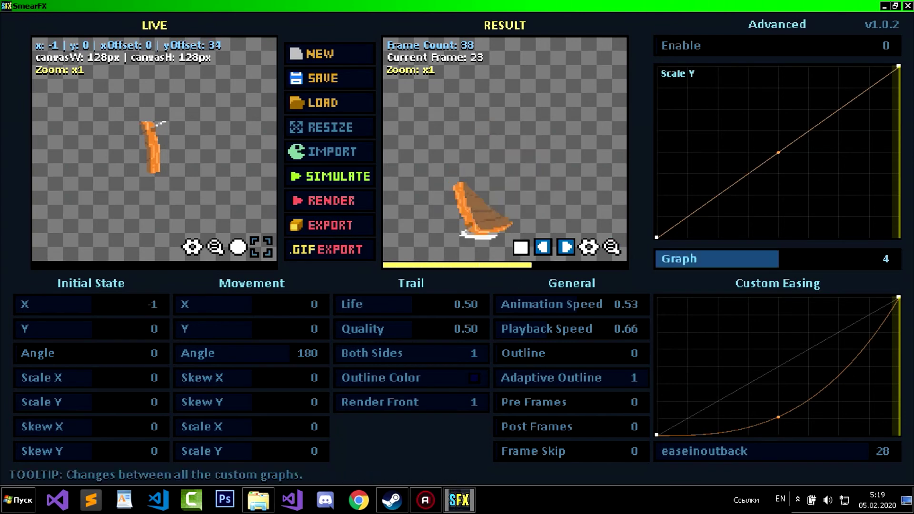
left_click(755, 452)
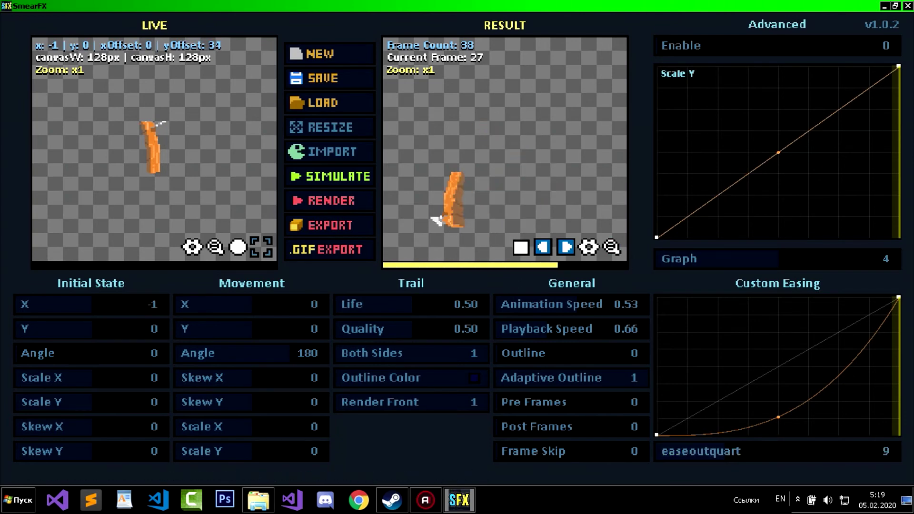
left_click(331, 177)
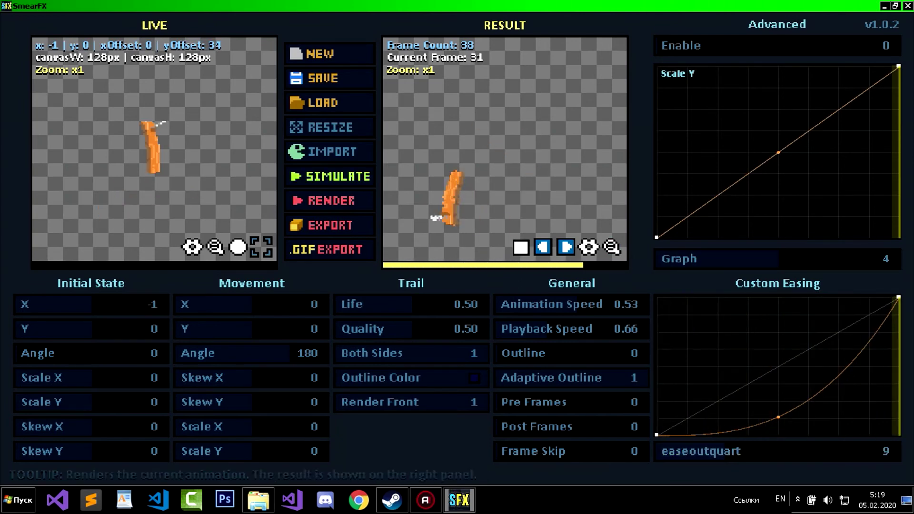
left_click(877, 451)
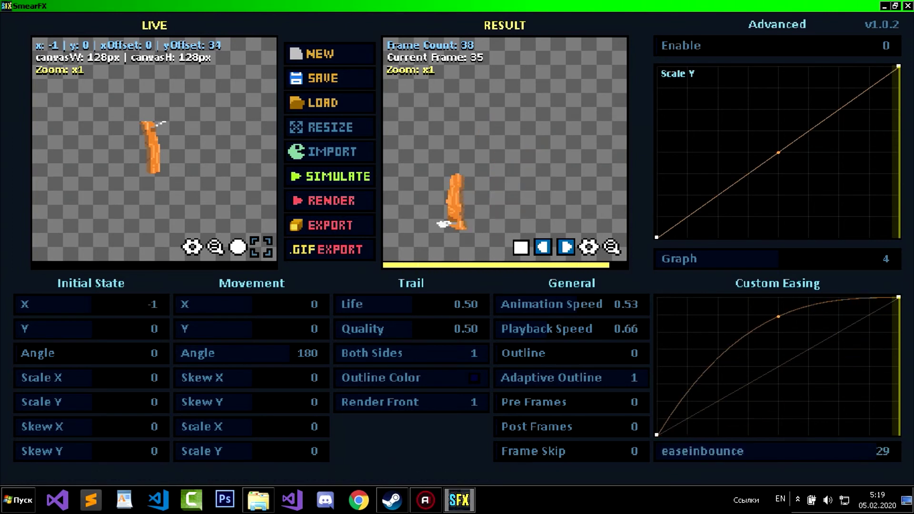
left_click(331, 176)
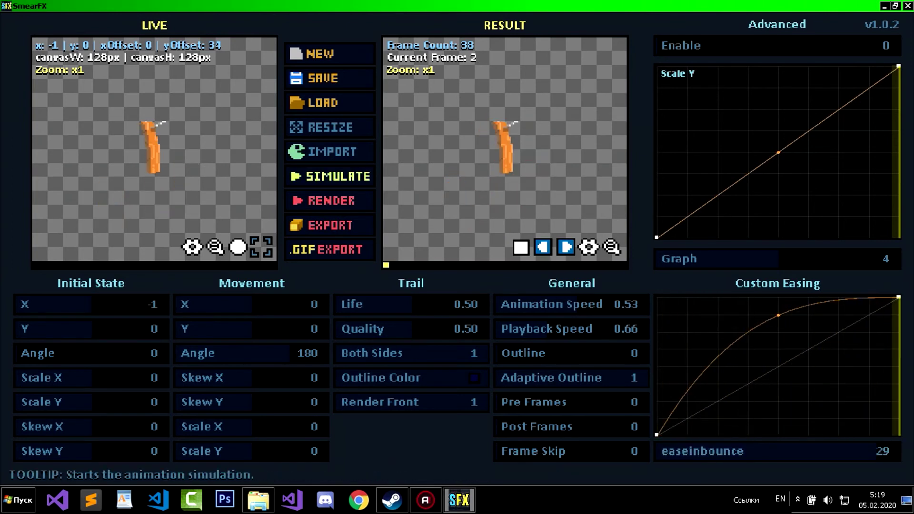